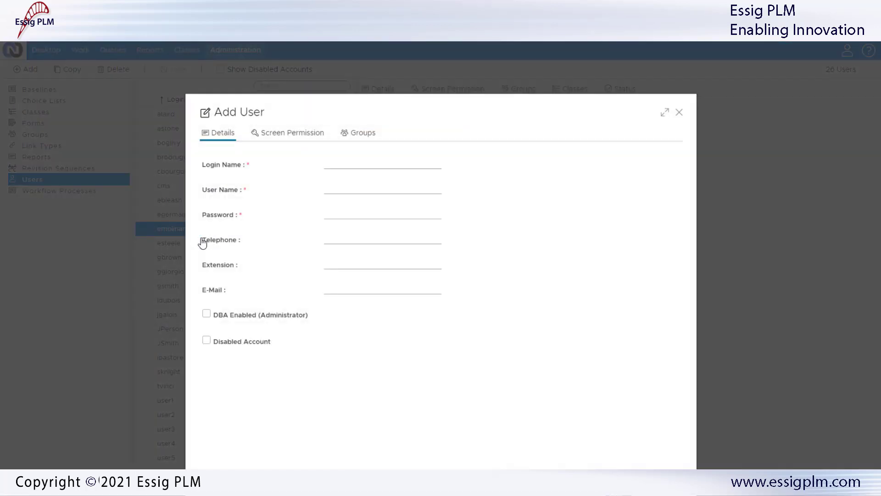
Add a user with the login name, full name and password, non-DBA and enabled, and save
click(346, 163)
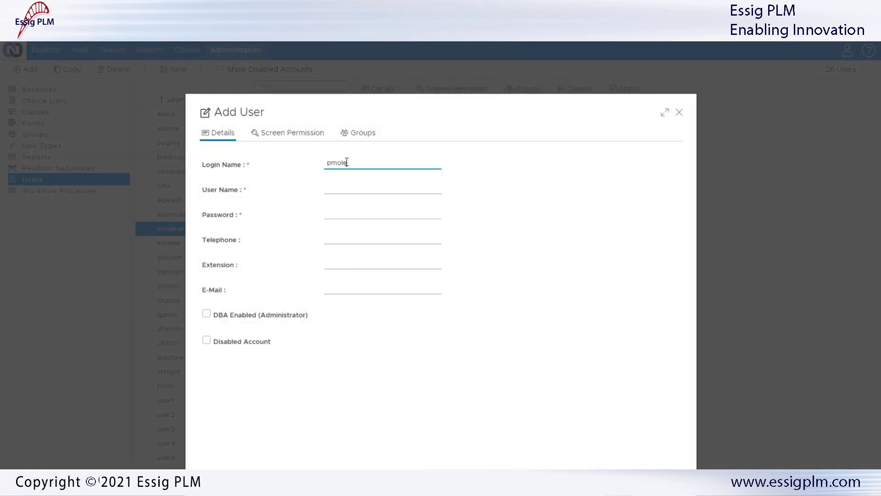
key(Tab)
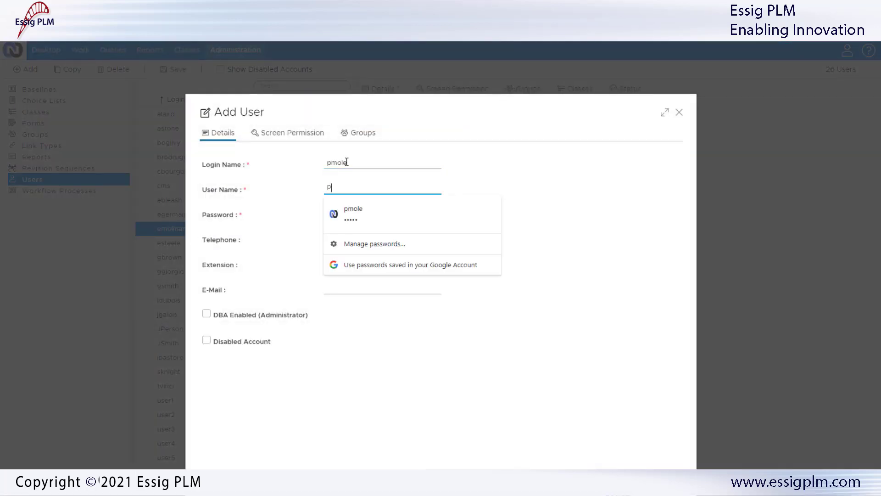
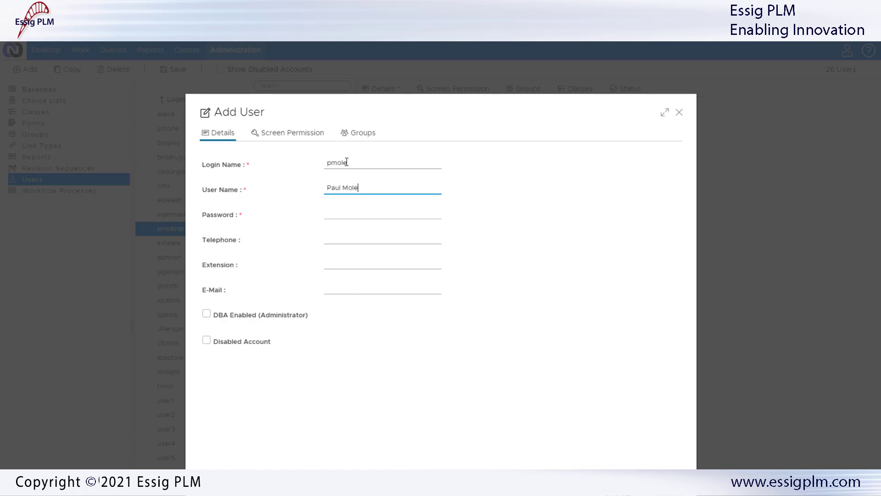
key(Tab)
text(•••••)
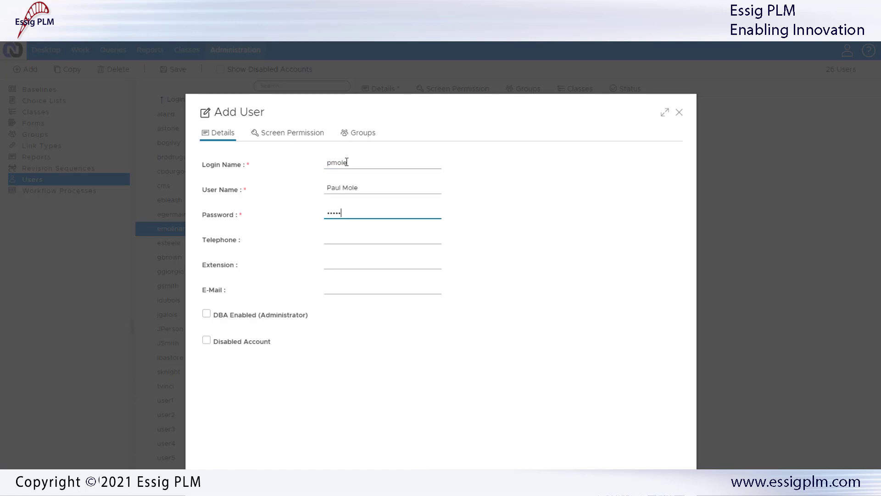
key(Tab)
click(206, 314)
click(206, 314)
click(206, 341)
click(207, 341)
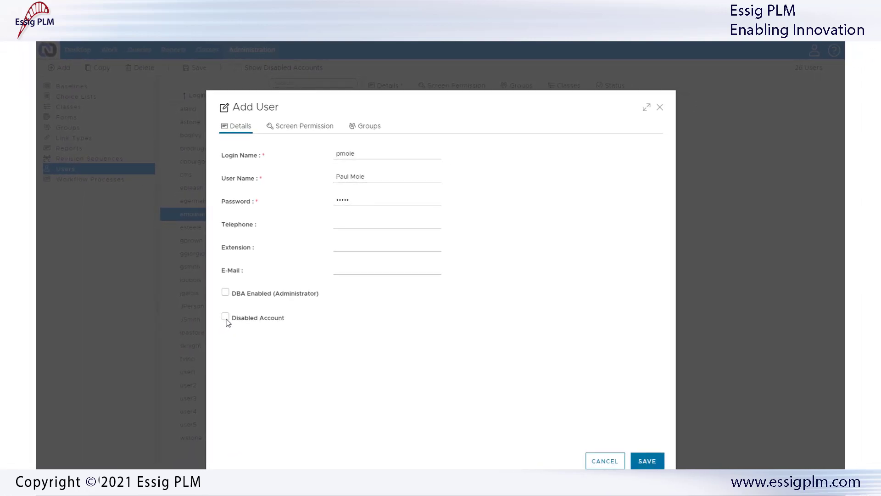
click(647, 461)
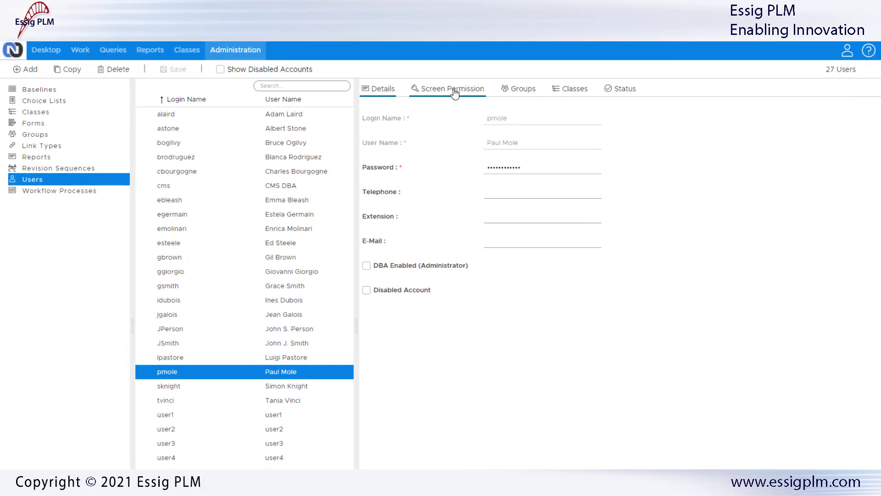
Assign the Connector and Preparers groups to the user and save
click(524, 89)
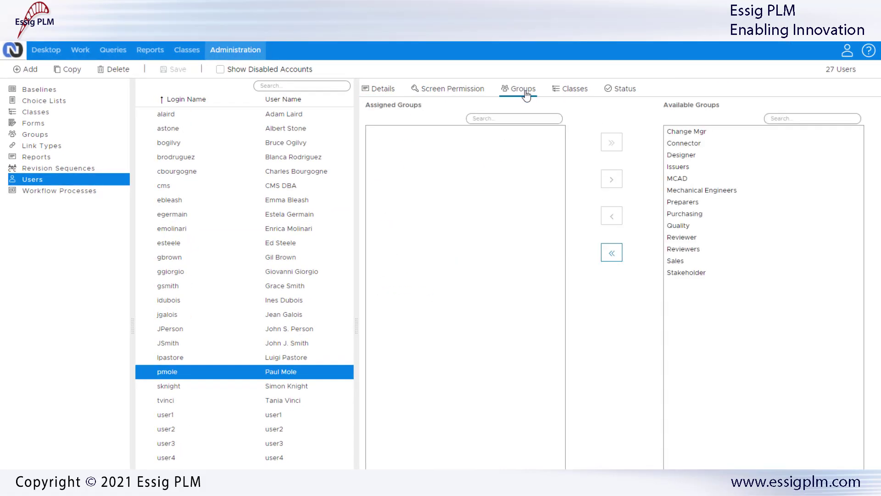
click(682, 145)
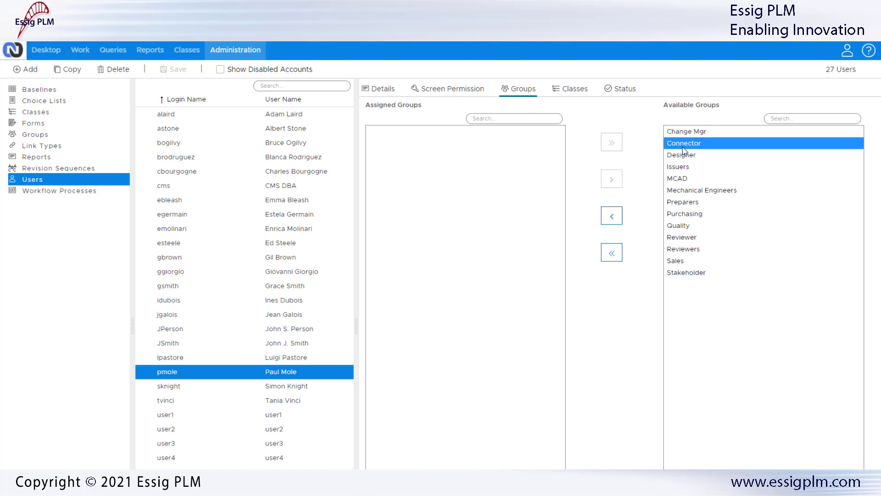
click(611, 216)
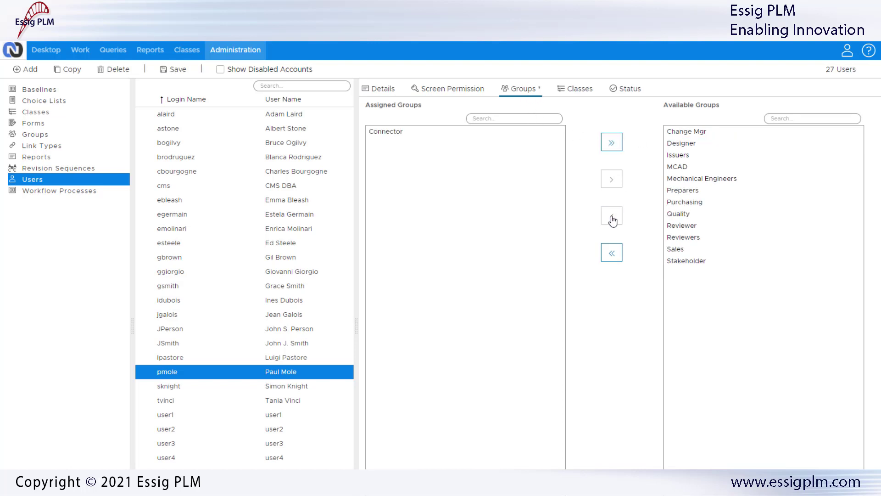
click(684, 191)
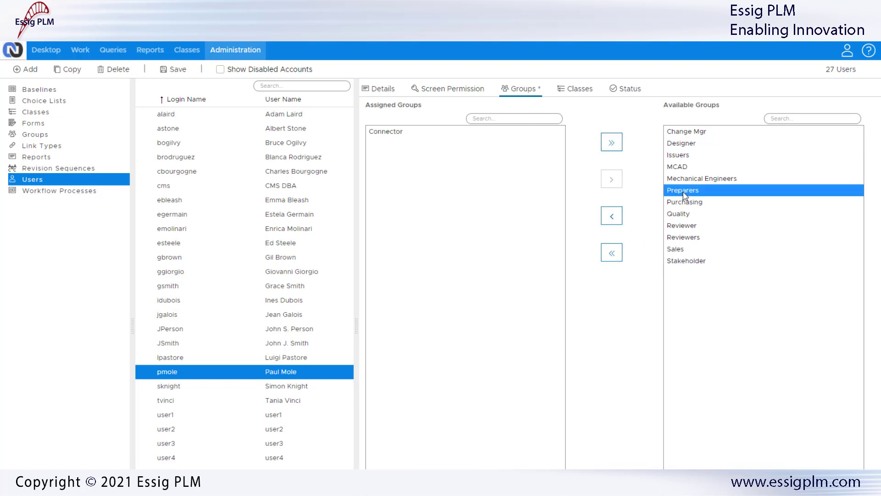
click(613, 219)
click(172, 70)
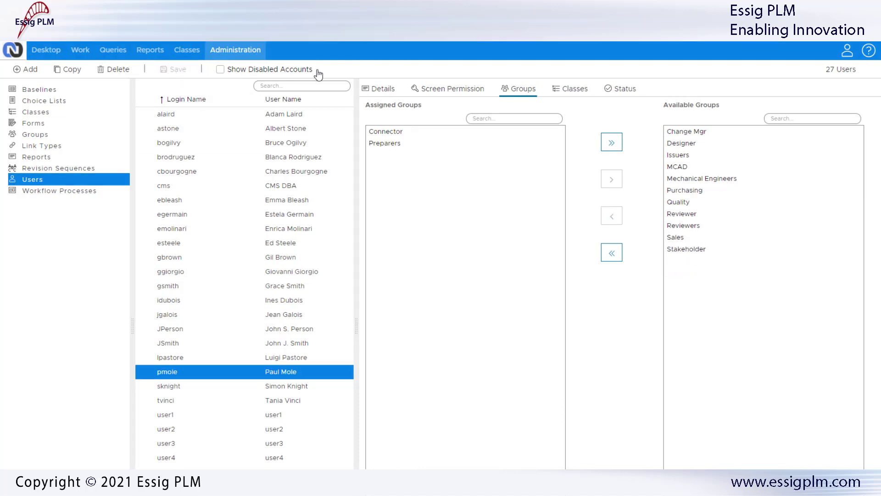
Review the user's Classes and Status tabs
click(576, 91)
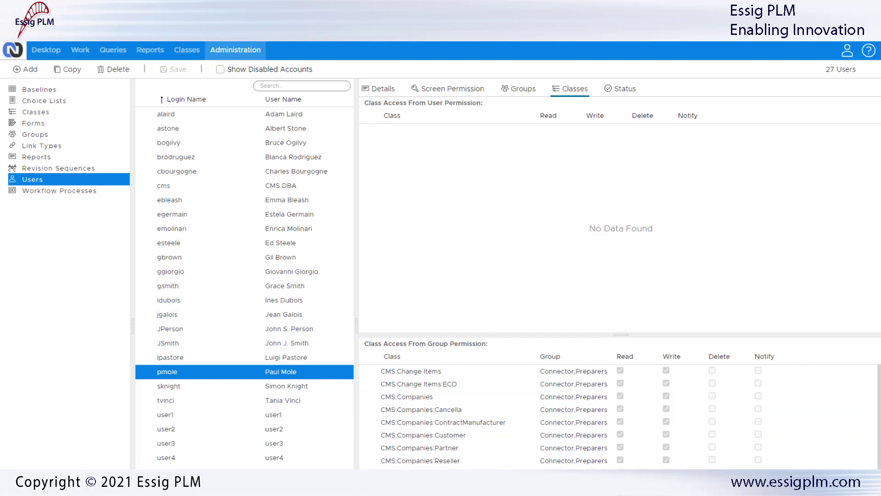
mouse_move(880, 454)
mouse_down()
mouse_move(880, 495)
mouse_move(880, 453)
mouse_up()
click(624, 90)
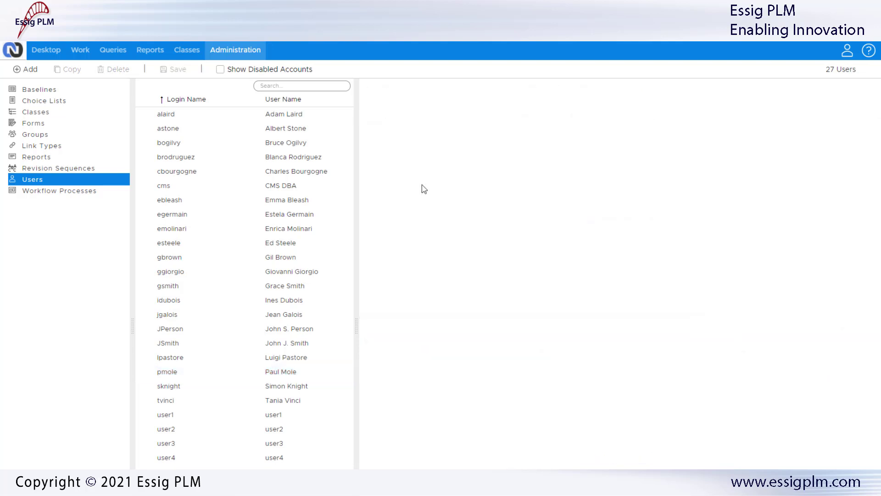
Add a new group in the Groups list and name it R&D
click(32, 136)
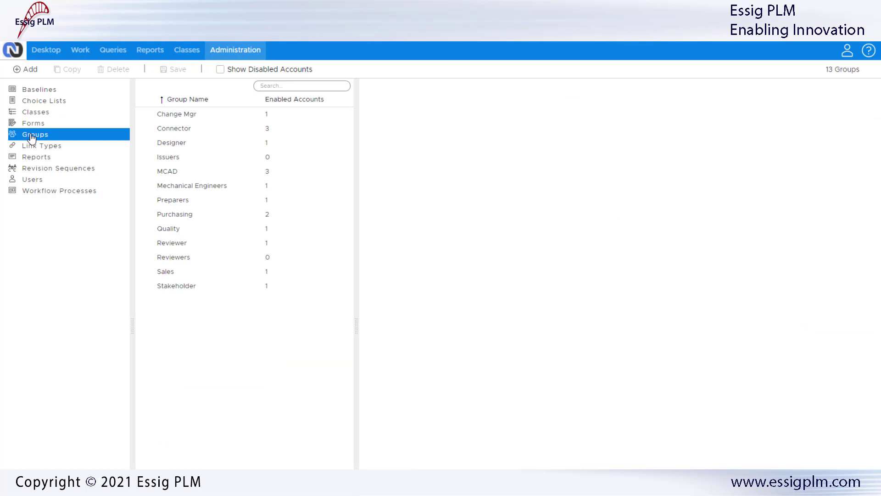
click(170, 171)
right_click(171, 173)
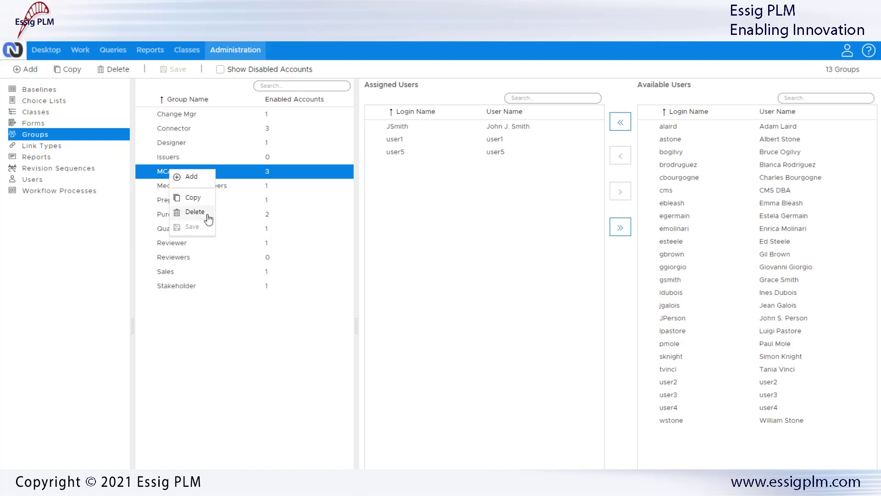
click(207, 183)
click(308, 127)
text(R)
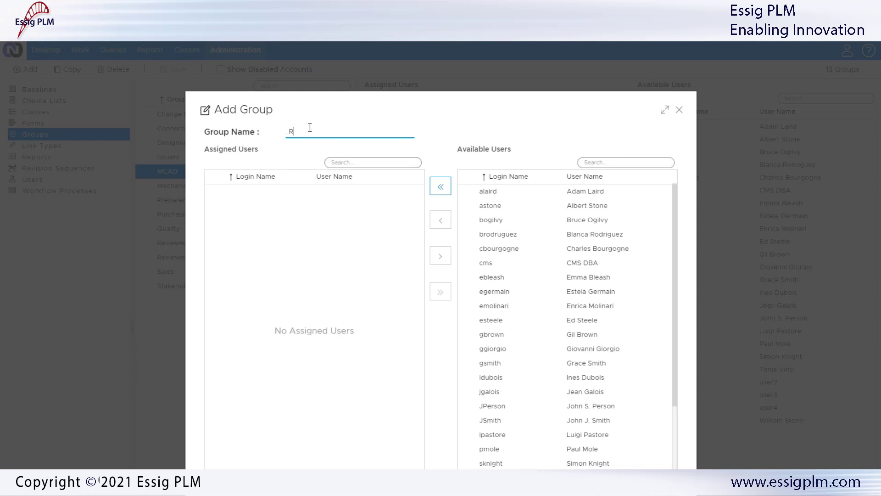
text(&D)
Assign the new user plus two other users to R&D and save the group
click(499, 453)
click(441, 221)
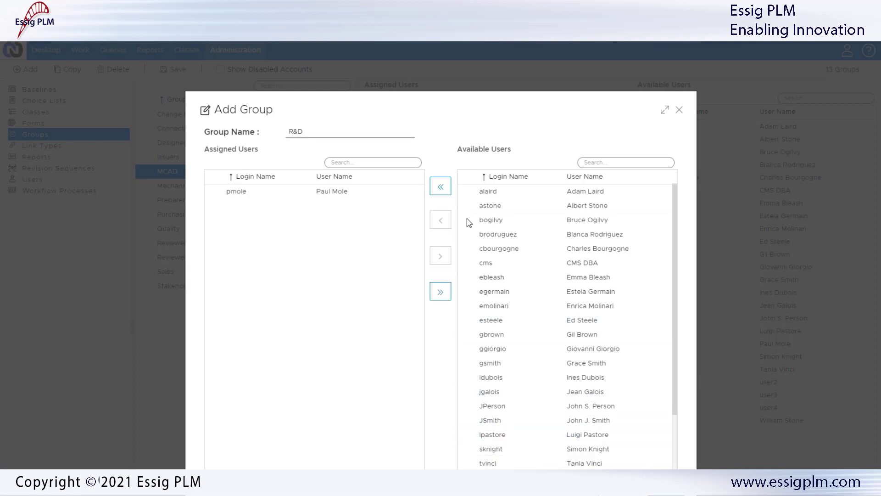
click(492, 205)
click(441, 222)
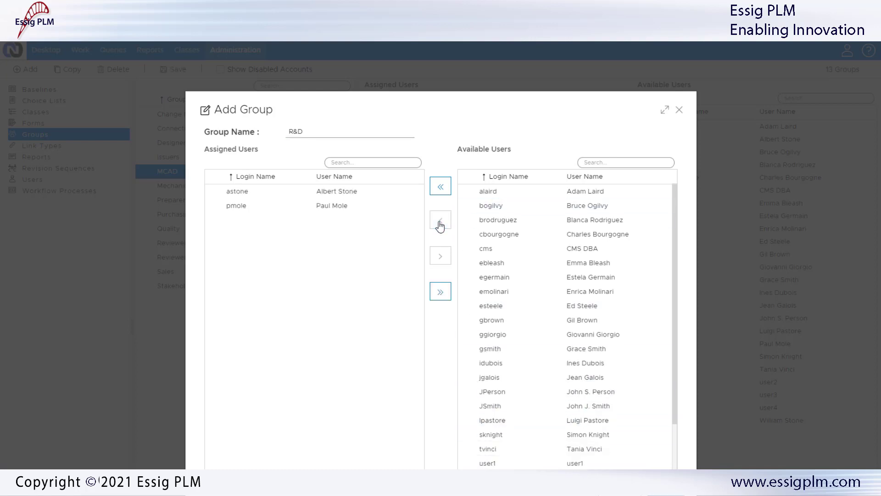
click(471, 222)
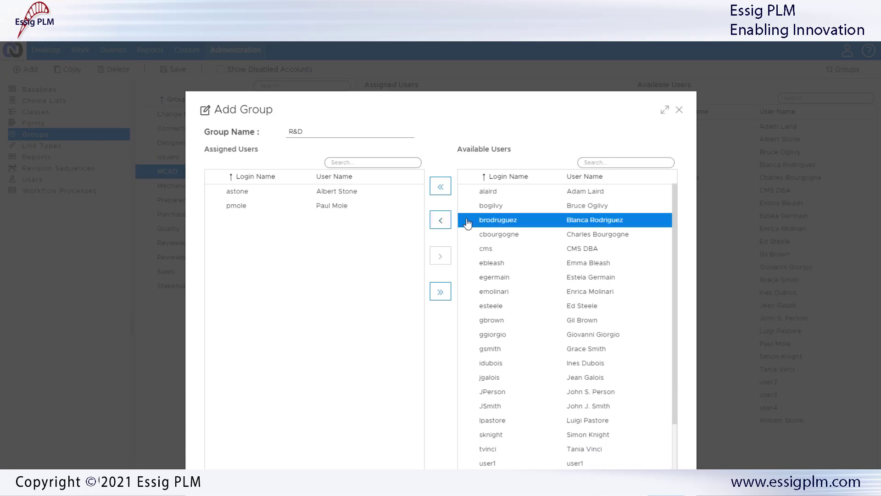
click(441, 221)
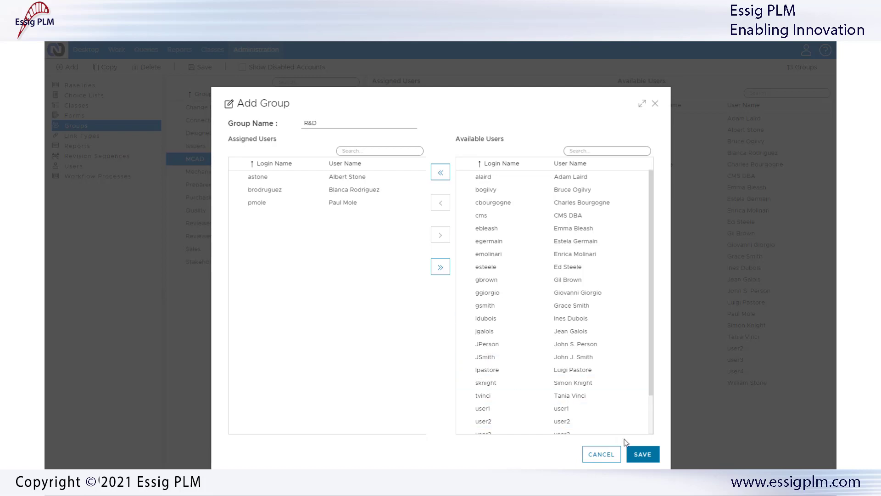
click(643, 454)
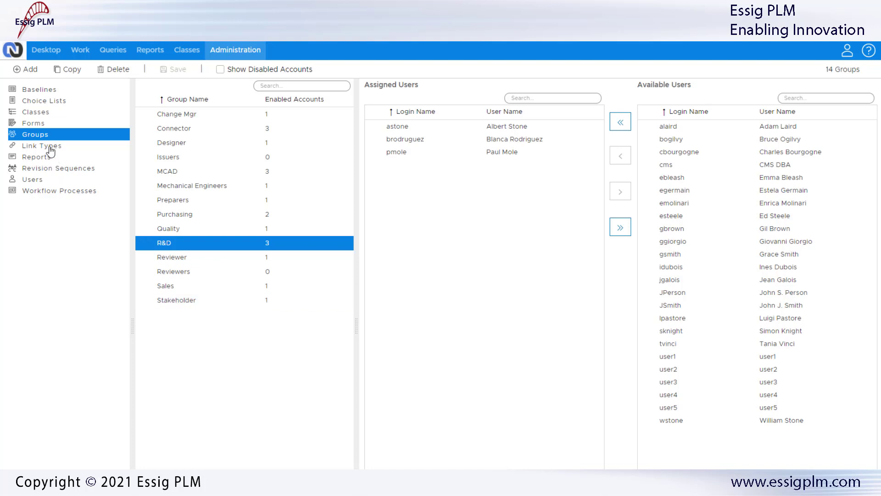
Tick Read and Write for R&D under Group Access of CMS > Projects > Engineering Projects
click(36, 112)
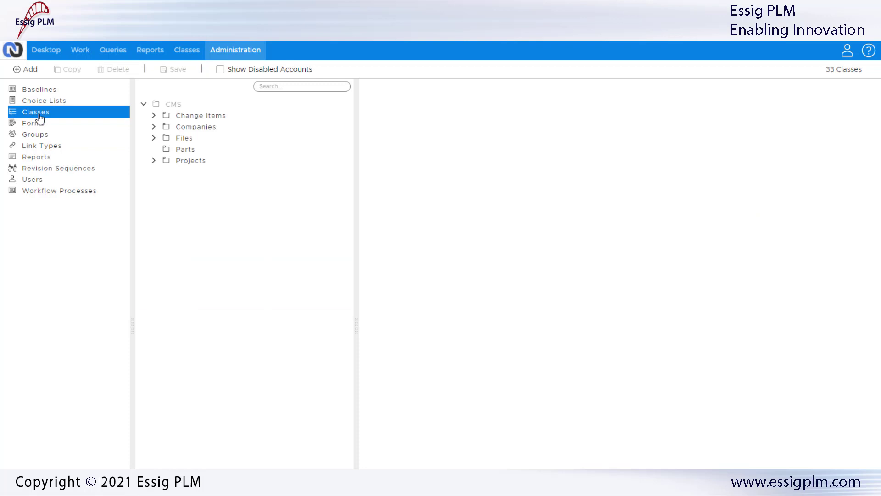
click(155, 161)
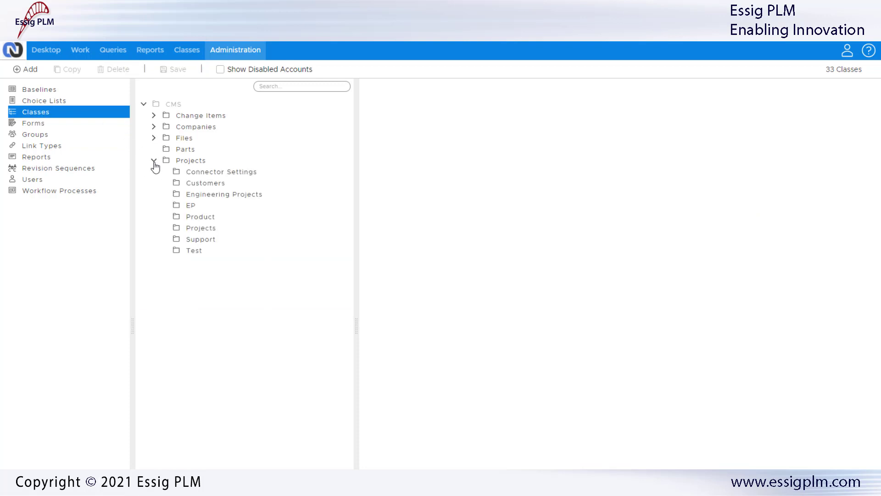
click(219, 197)
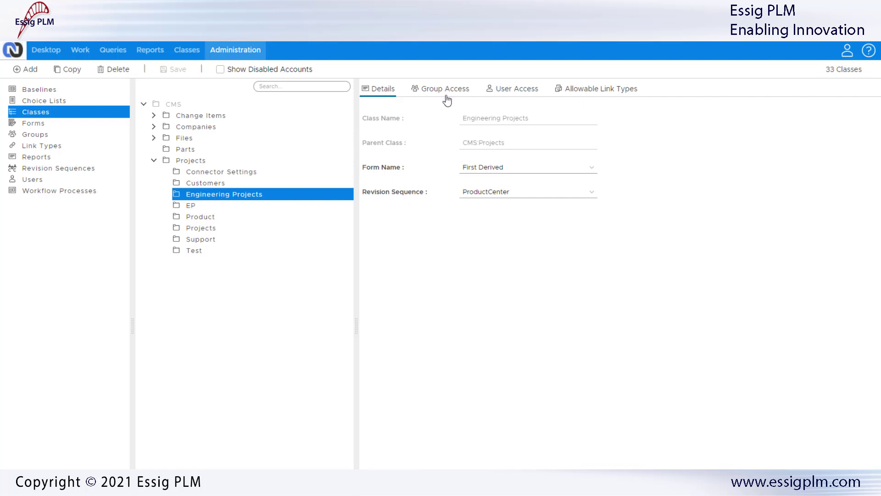
click(451, 91)
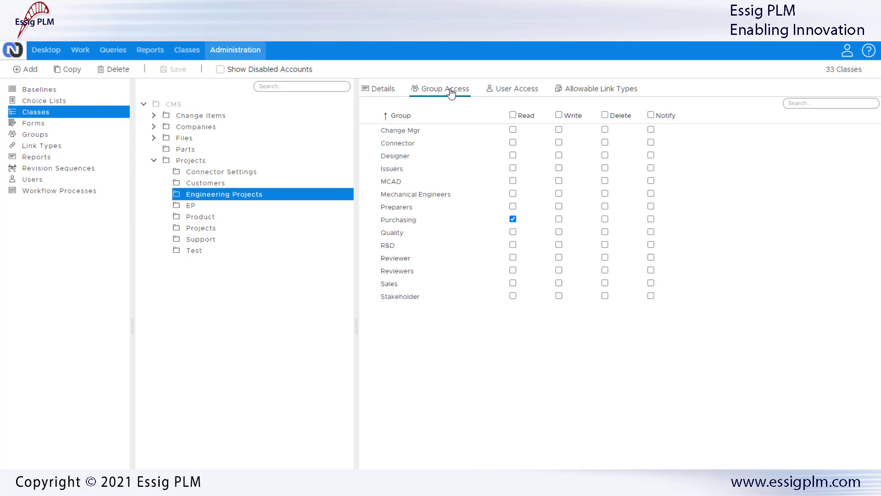
click(512, 245)
click(559, 245)
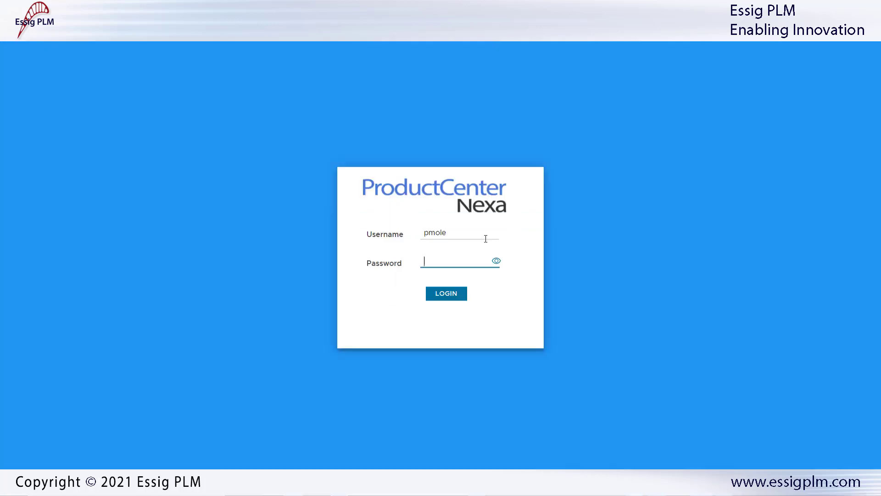
Sign back in with the account password
text(****)
key(Return)
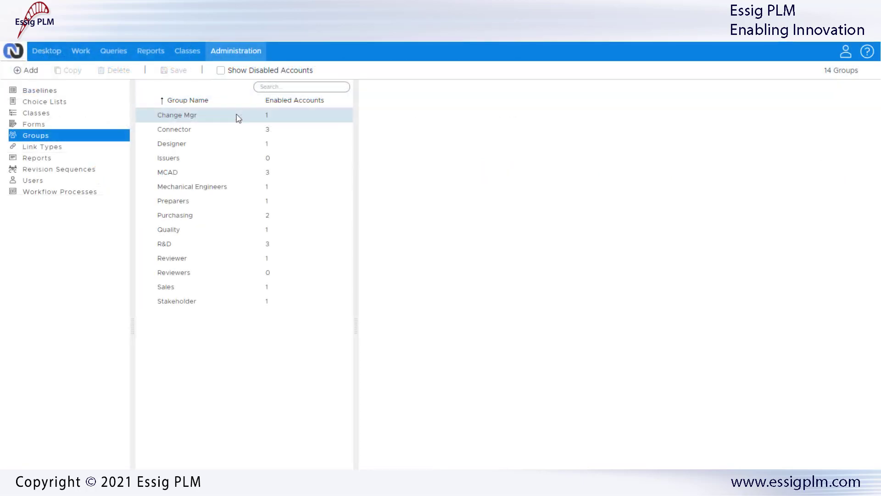
Copy another user's screen permissions onto the new user's account and save it
click(33, 182)
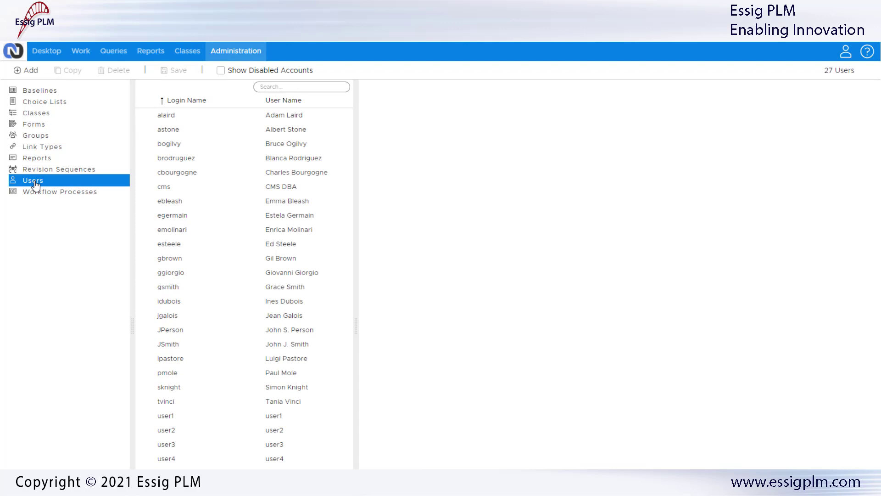
click(216, 378)
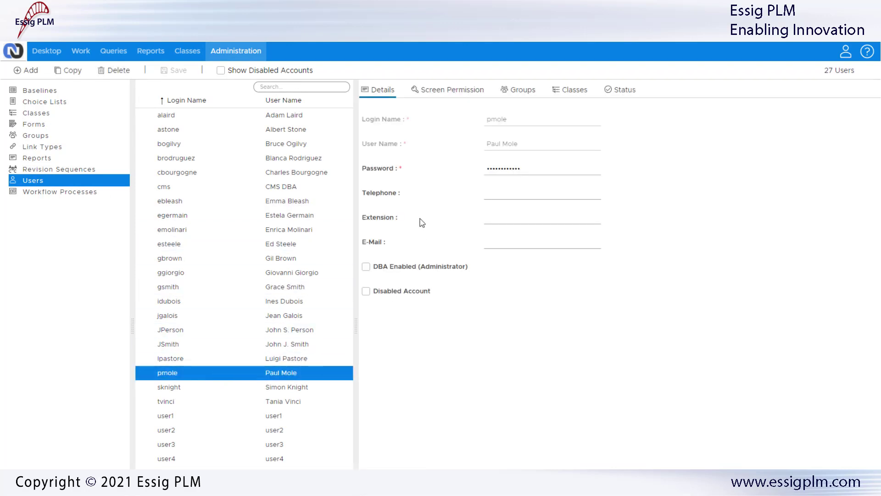
click(444, 92)
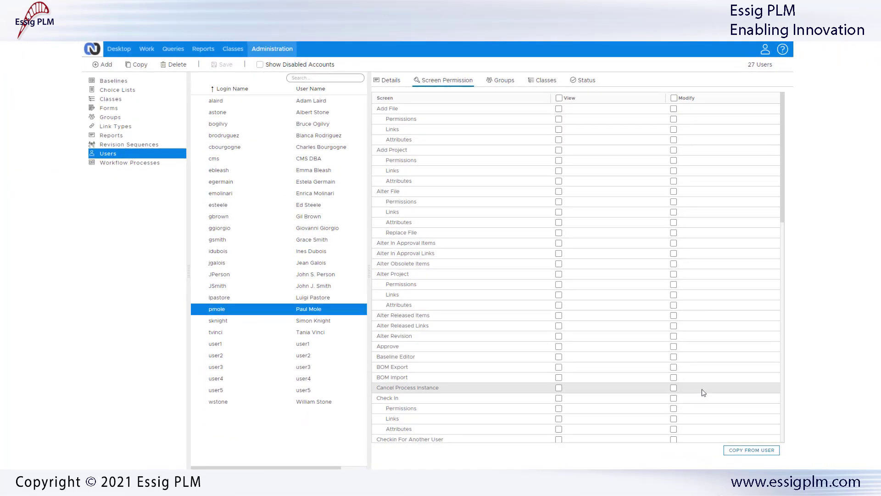
click(744, 451)
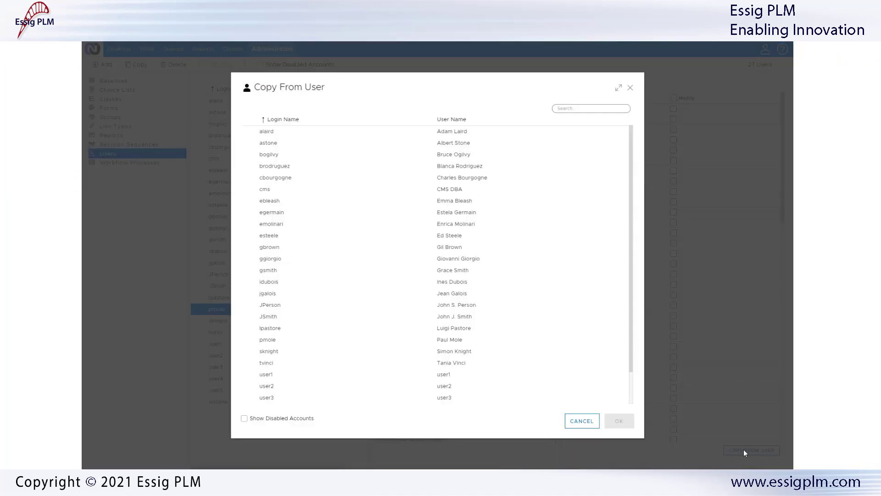
click(453, 364)
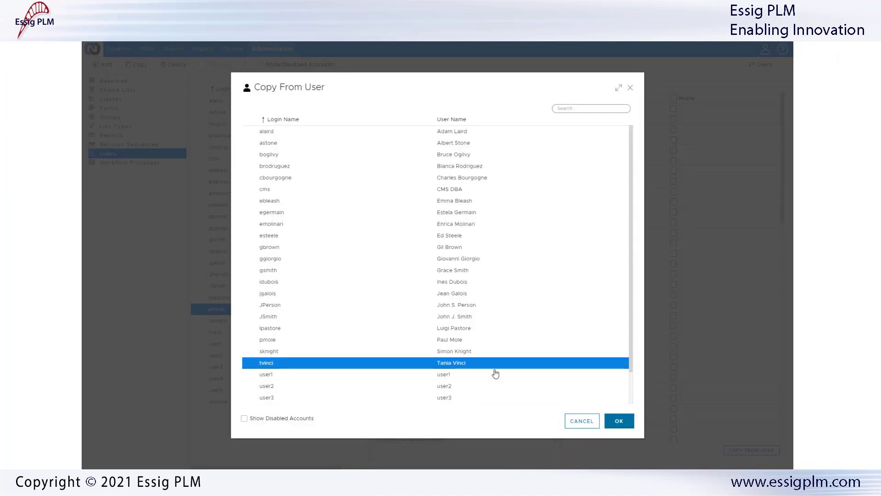
click(620, 422)
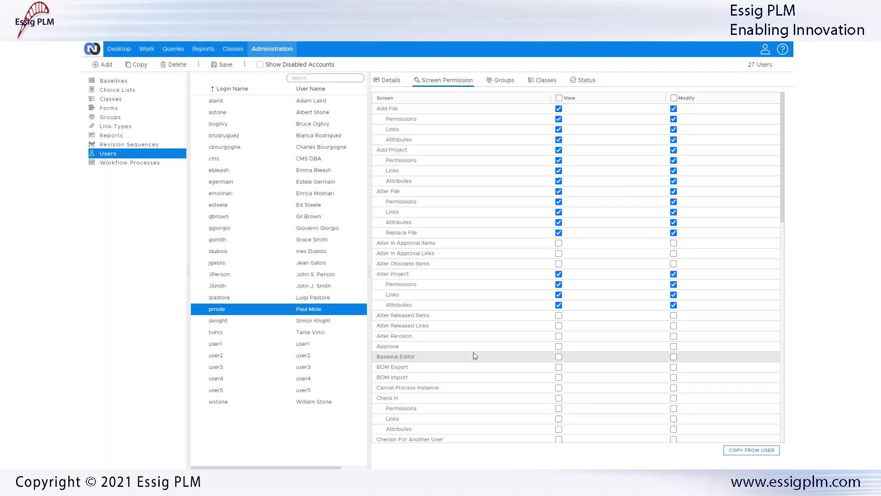
click(226, 67)
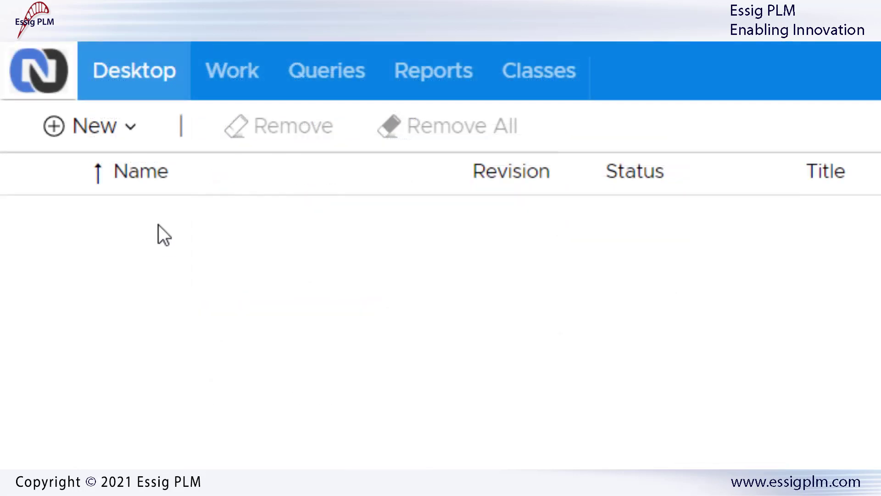
Start a new project item in the Projects > EngProjects class
click(123, 124)
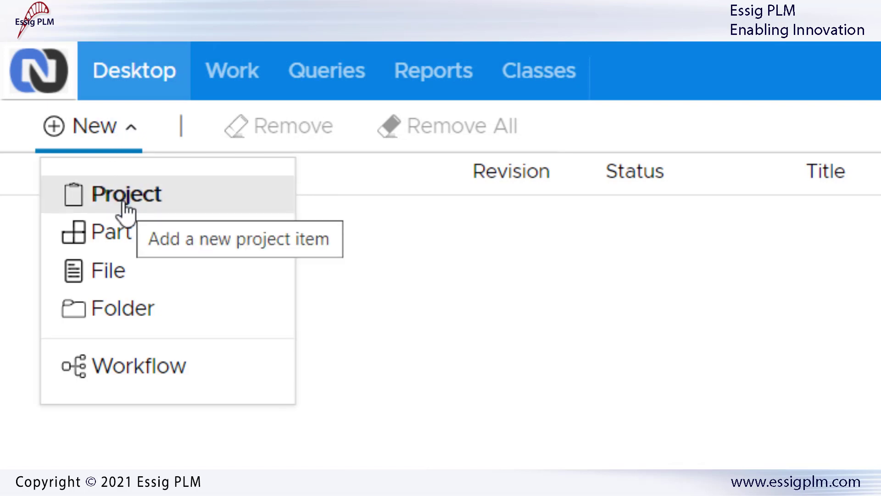
click(122, 202)
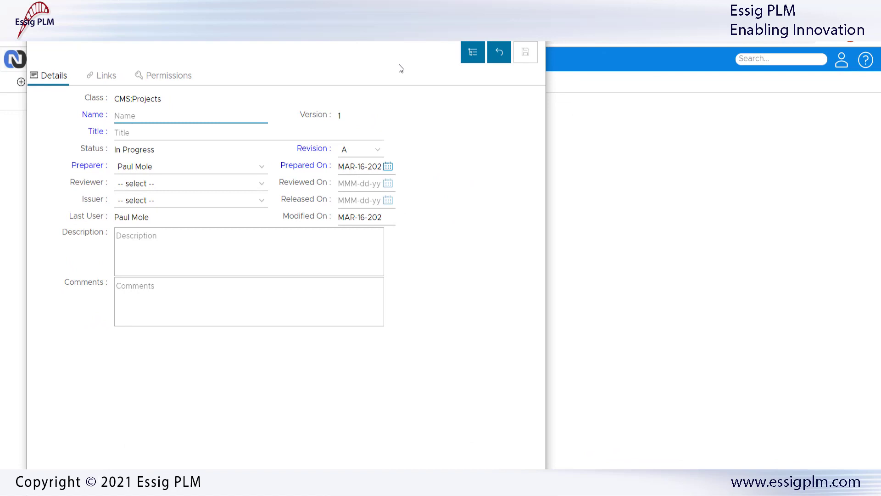
click(468, 60)
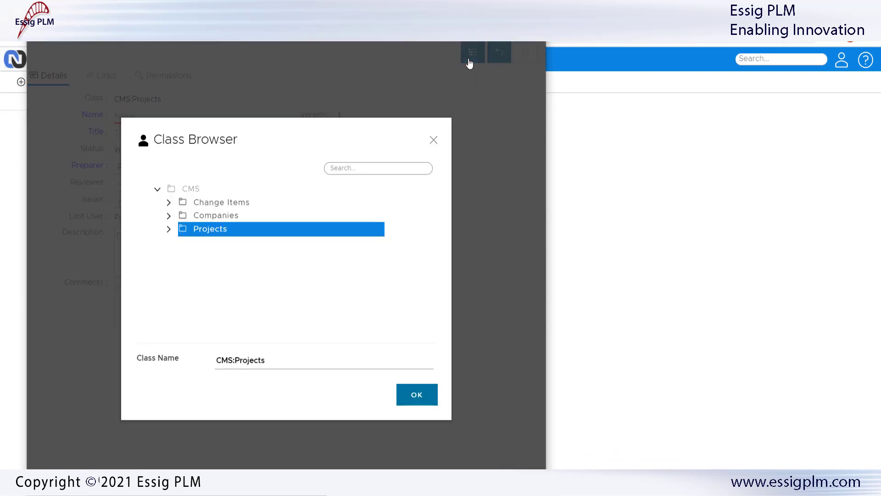
click(169, 230)
click(212, 296)
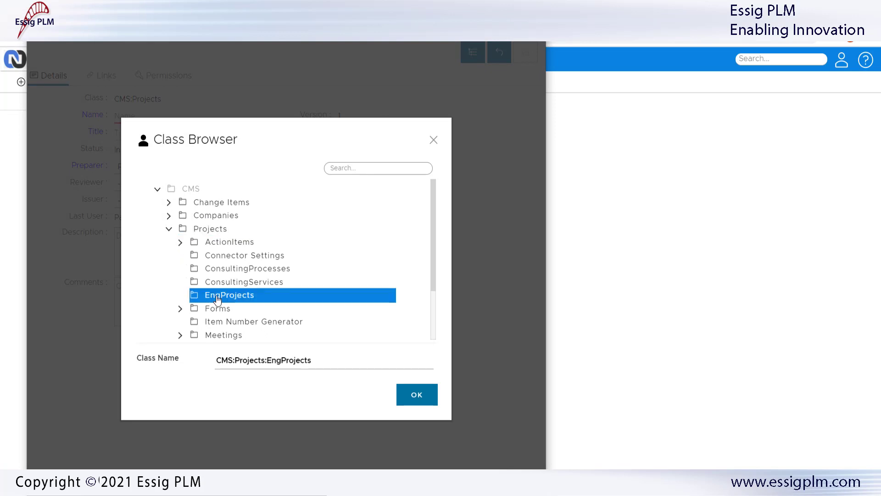
click(417, 395)
Name the project Drone X15-2 and title it 'Lighter blades for X15-2'
text(Drone X15-2)
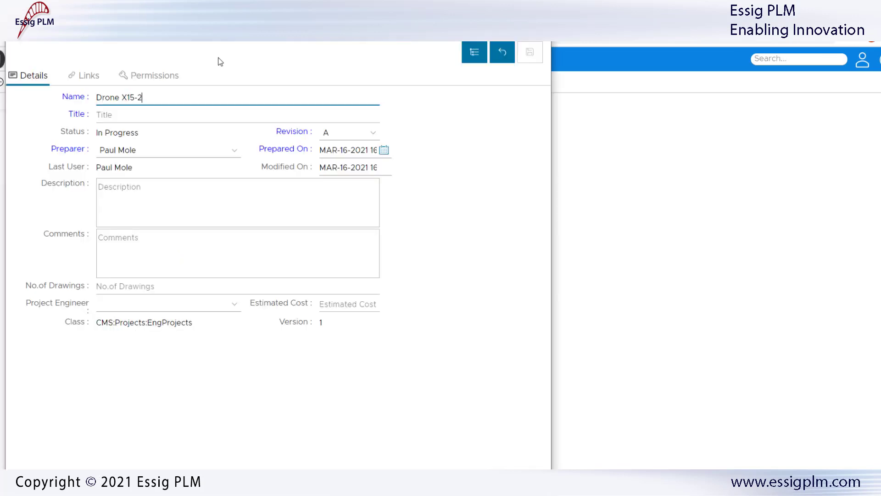
click(141, 114)
text(one's)
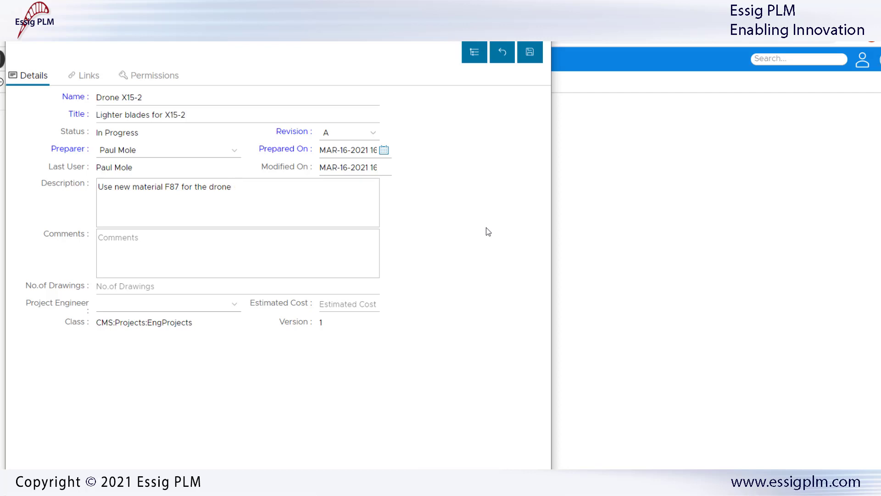
text( blades)
click(160, 75)
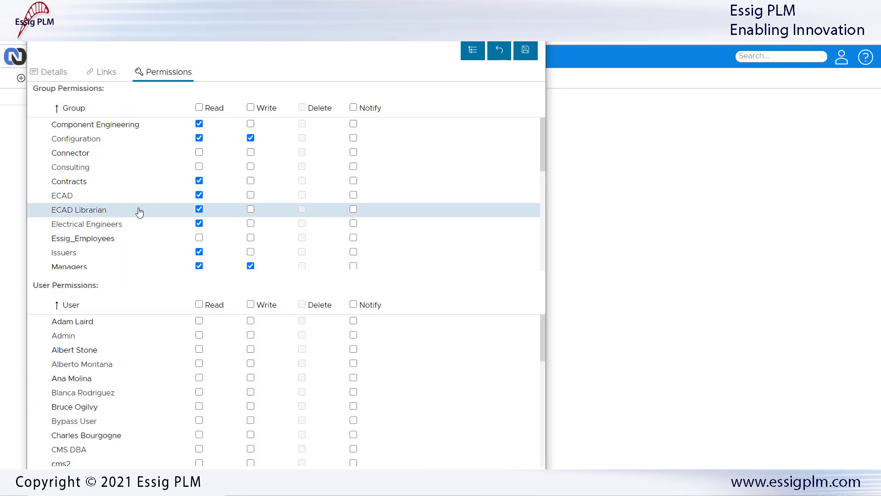
scroll(139, 212, down, 5)
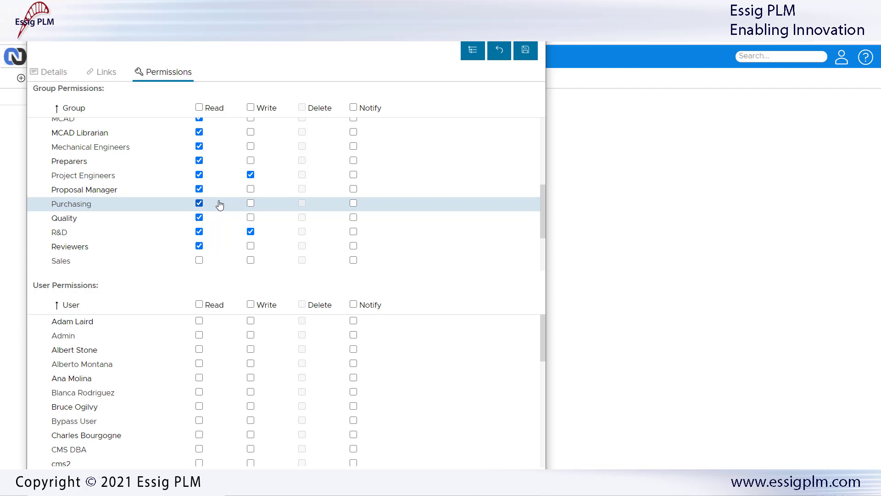
click(251, 203)
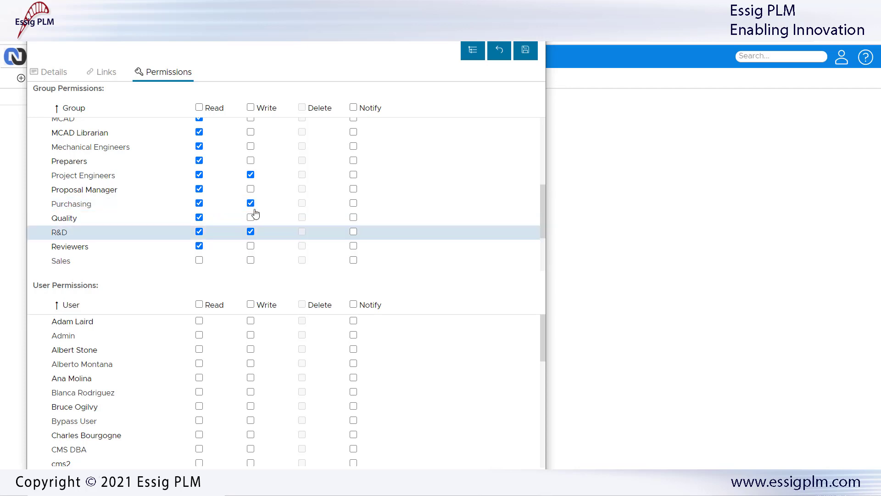
click(251, 203)
Tick Read and Write for one individual user in the project's User Permissions list
scroll(184, 418, down, 5)
scroll(183, 416, down, 3)
scroll(184, 416, up, 3)
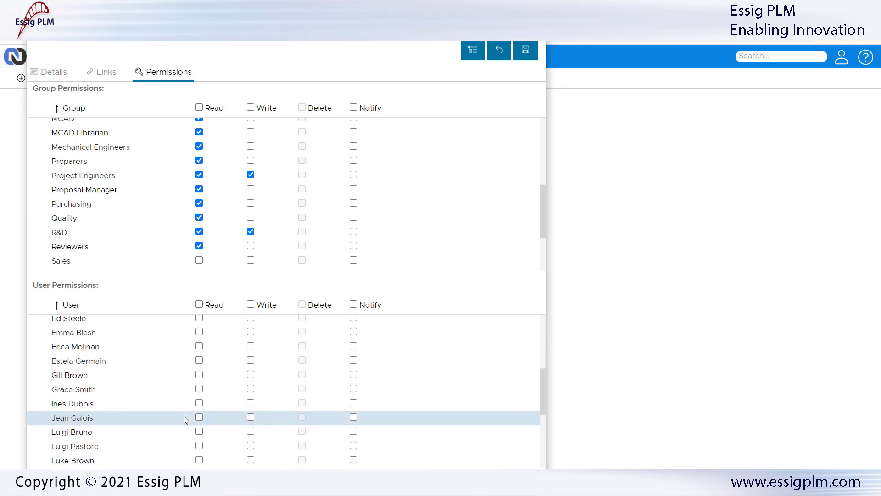
click(200, 403)
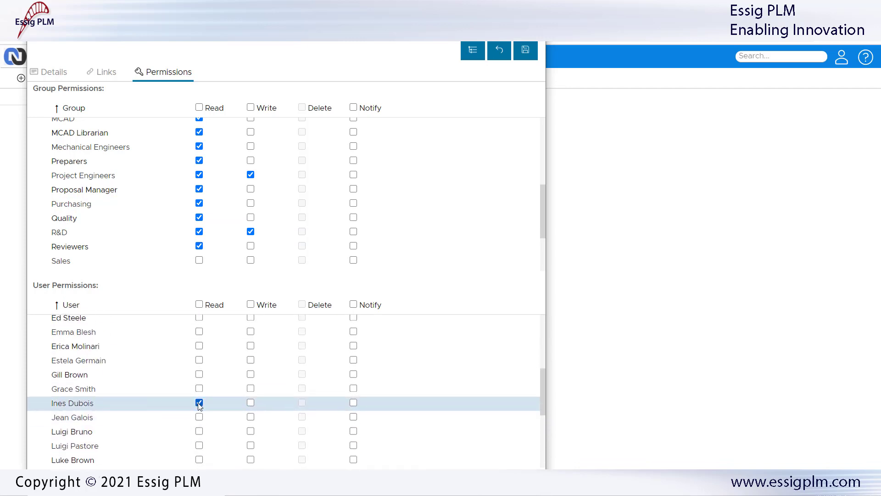
click(250, 406)
Save Drone X15-2 from its Details tab and open it from the Desktop list
click(60, 75)
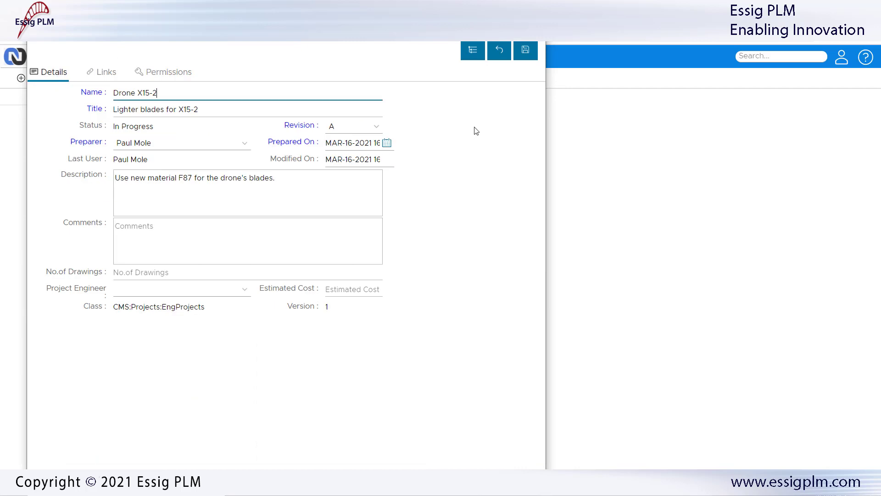
click(527, 52)
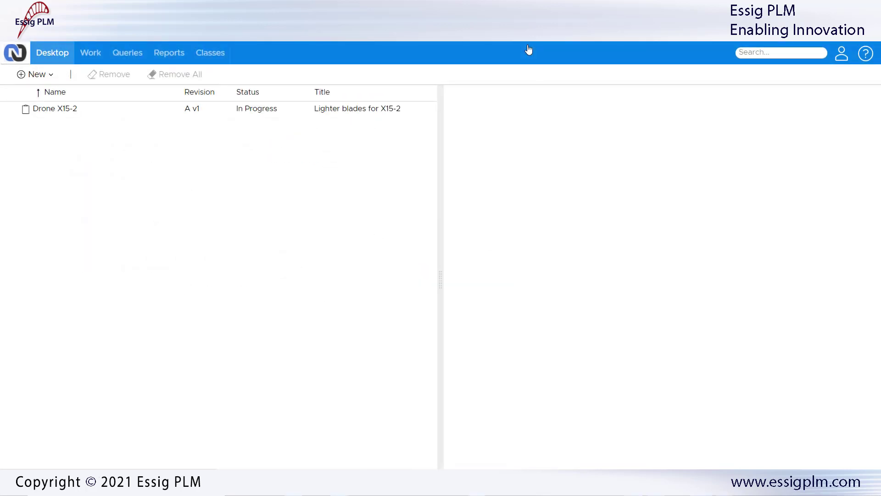
click(207, 109)
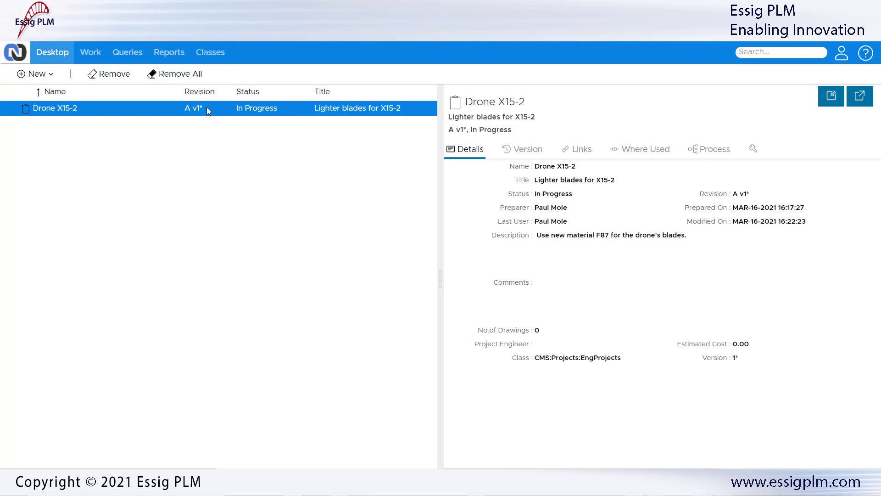
List the EngProjects items and inspect 2001-A-002 and Drone X15-2
click(211, 52)
click(21, 177)
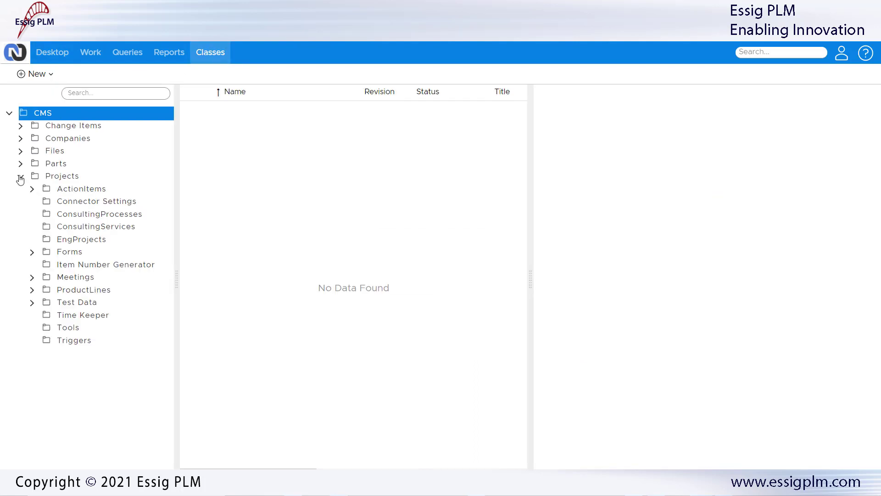
click(73, 240)
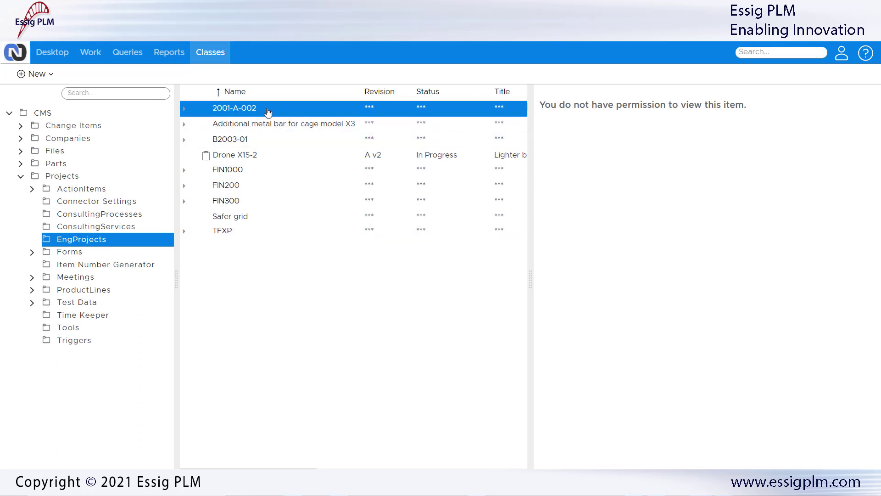
click(185, 109)
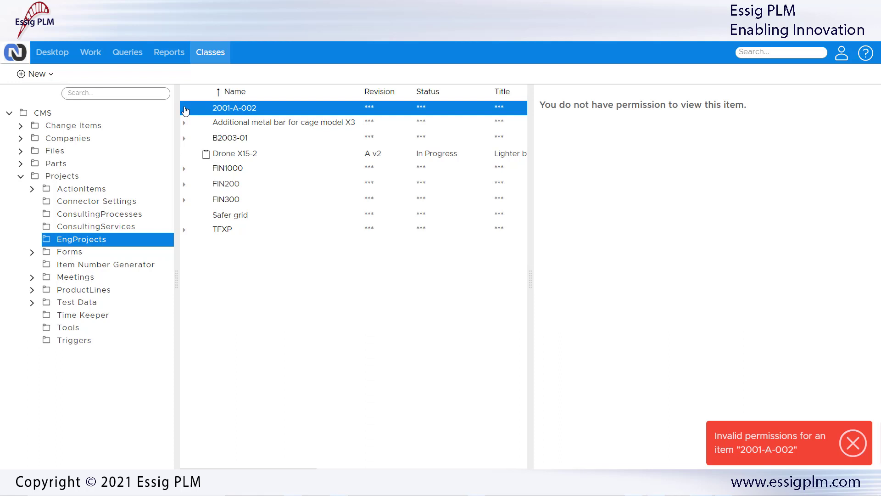
click(234, 155)
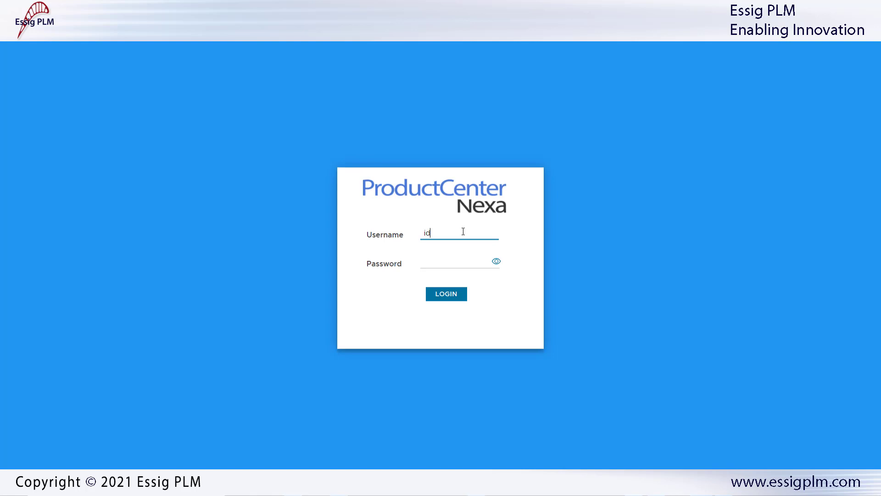
Log in with the other user's login name and password
text(dubois)
key(Tab)
text(•••••)
click(447, 295)
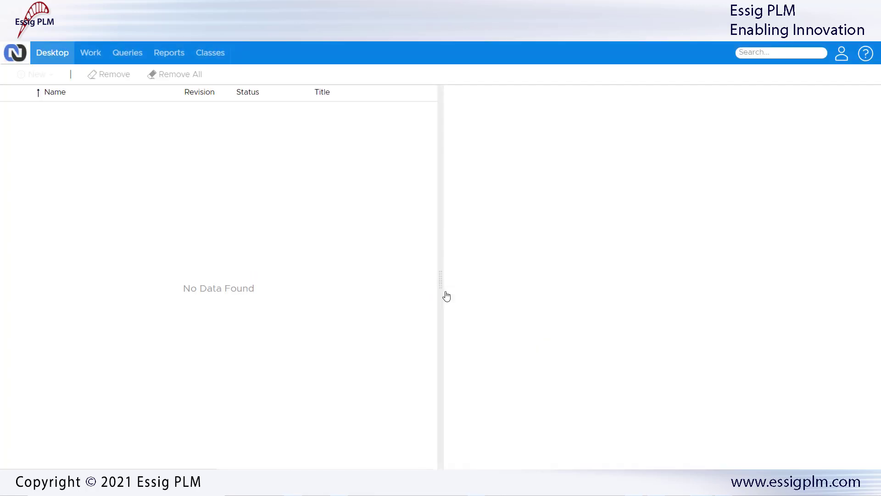
Browse by class and list all items in the Projects > EngProjects class
click(210, 53)
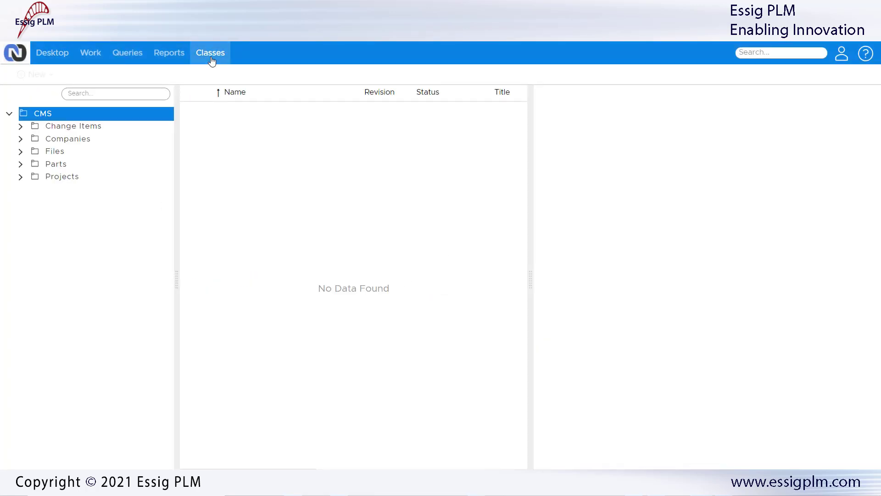
click(21, 177)
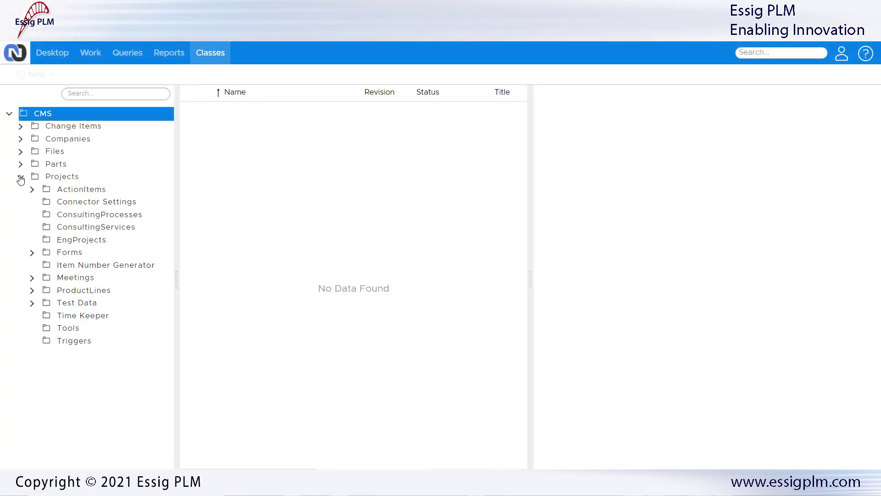
click(71, 241)
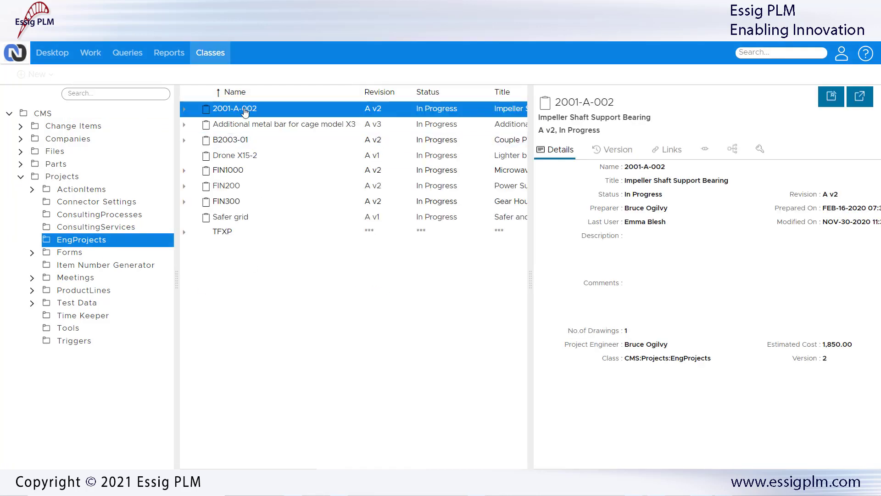
Try checking out project 2001-A-002, which is refused for lack of write permission
right_click(245, 110)
click(275, 191)
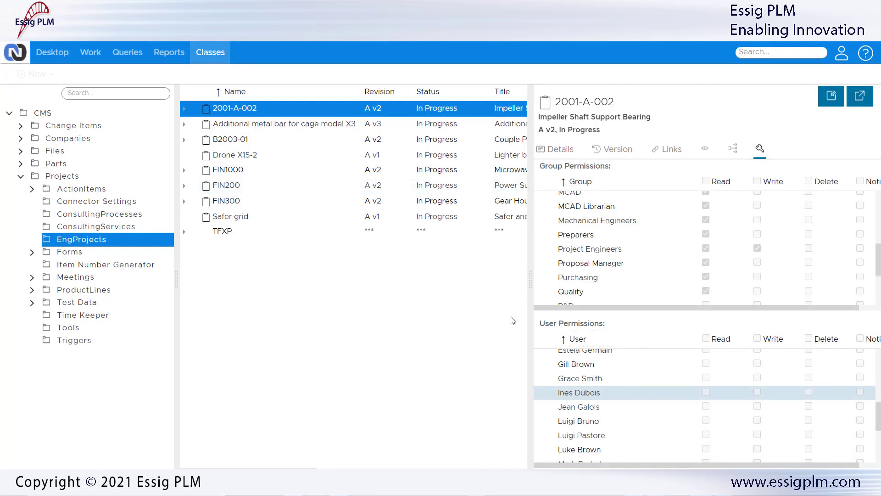
right_click(263, 157)
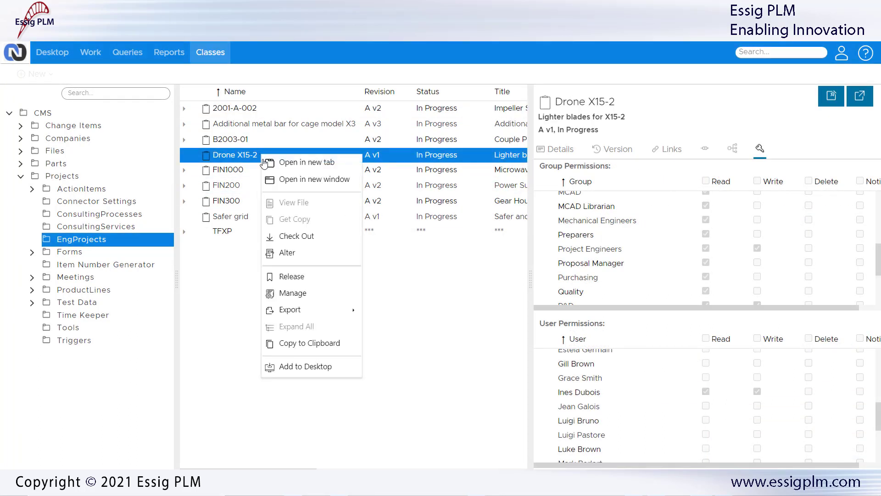
Check out Drone X15-2, add '(Approved Manufacturer: AluCorp)' and comment 'Estimated cost checked and approved', then save
click(285, 237)
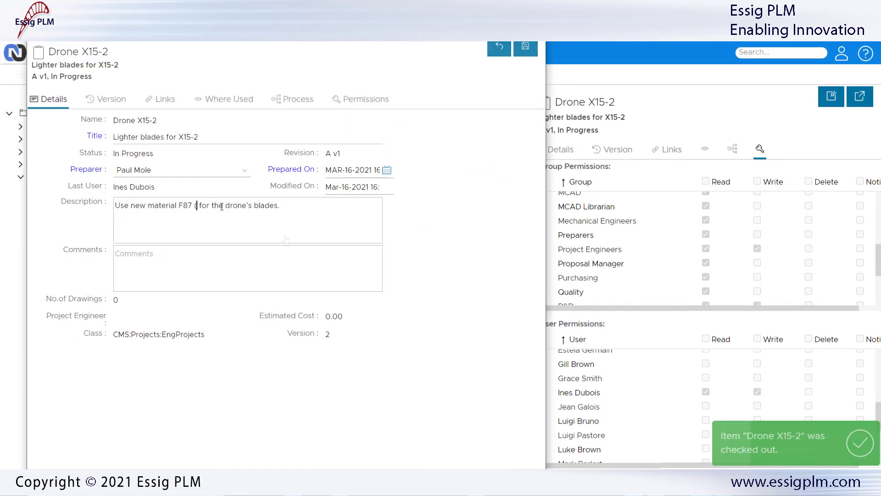
text((Approved Manufacturer: AluCorp))
key(Tab)
text(Estimated cost checked and approved)
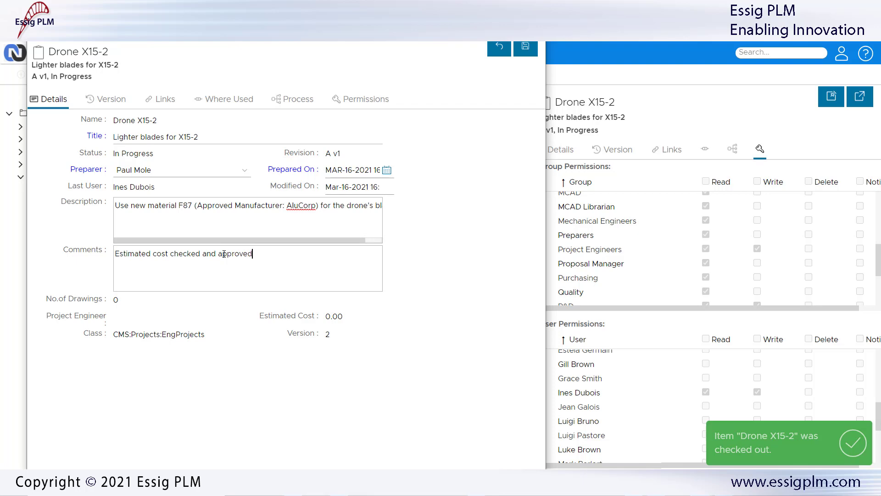
click(525, 48)
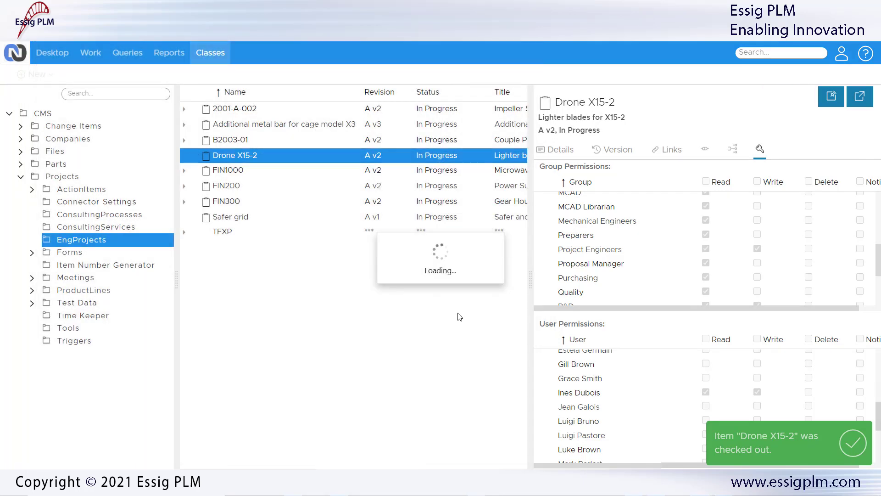